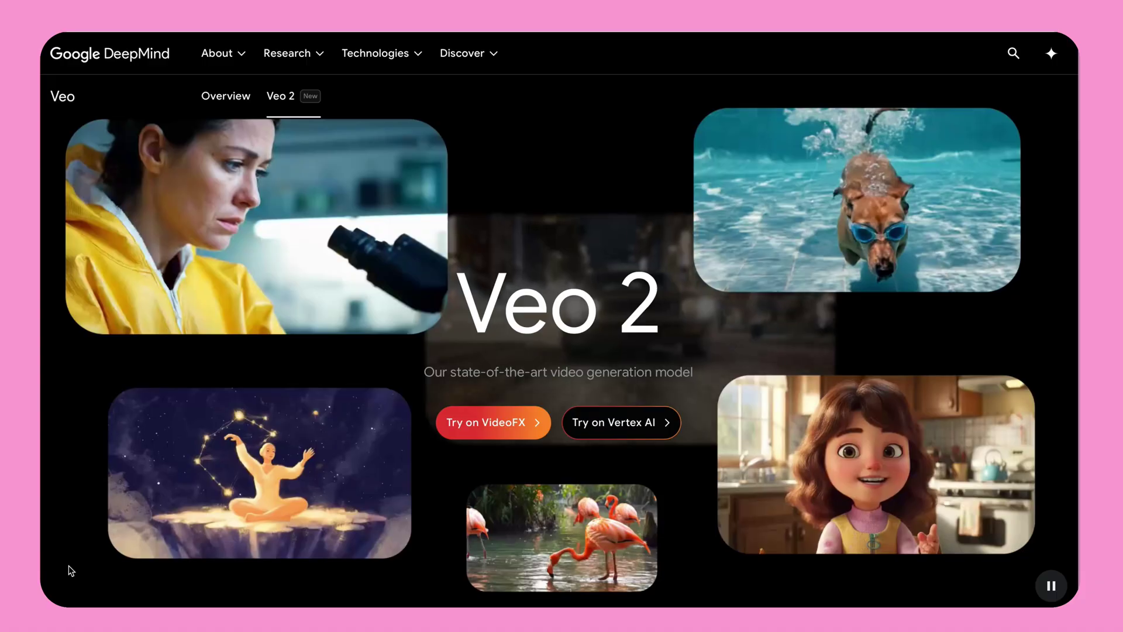
Step: Play the castle-opening preview, then show the storyboard's four scenes of Elias and Isolde
{"action": "scroll", "coordinate": [70, 571], "scroll_direction": "down", "scroll_amount": 7}
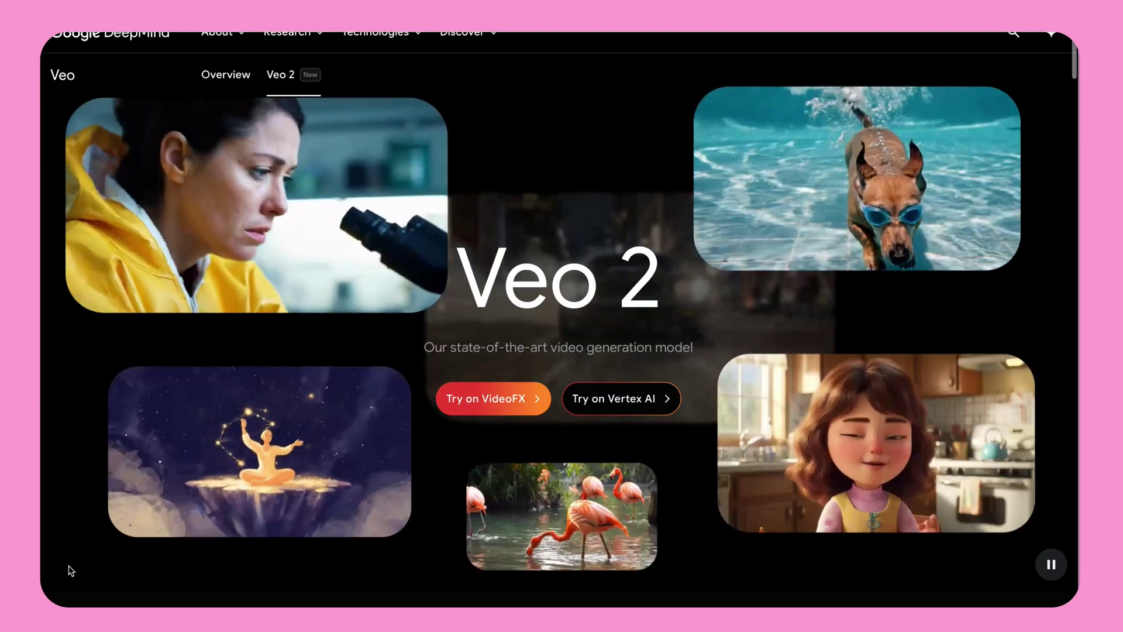
{"action": "scroll", "coordinate": [71, 571], "scroll_direction": "down", "scroll_amount": 7}
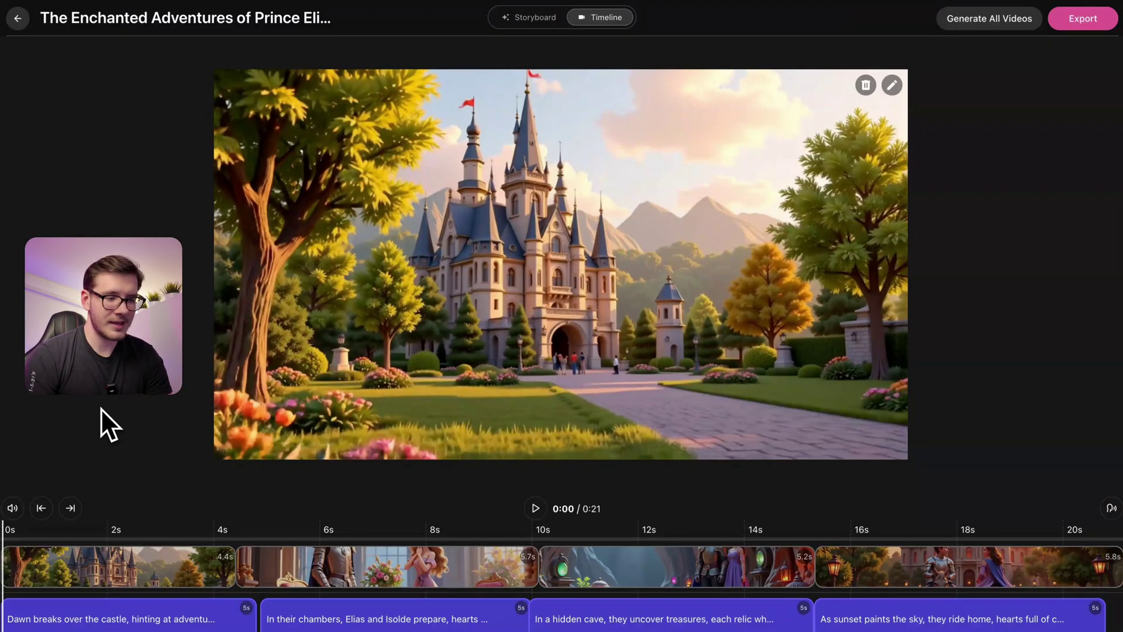
{"action": "key", "text": "space"}
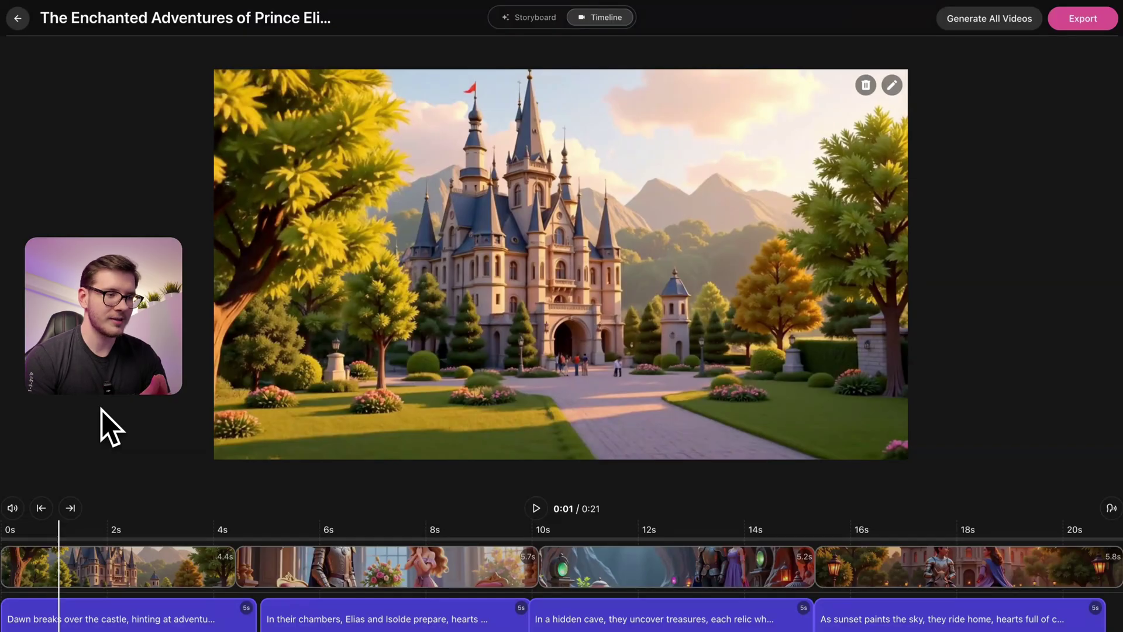
{"action": "left_click", "coordinate": [535, 17]}
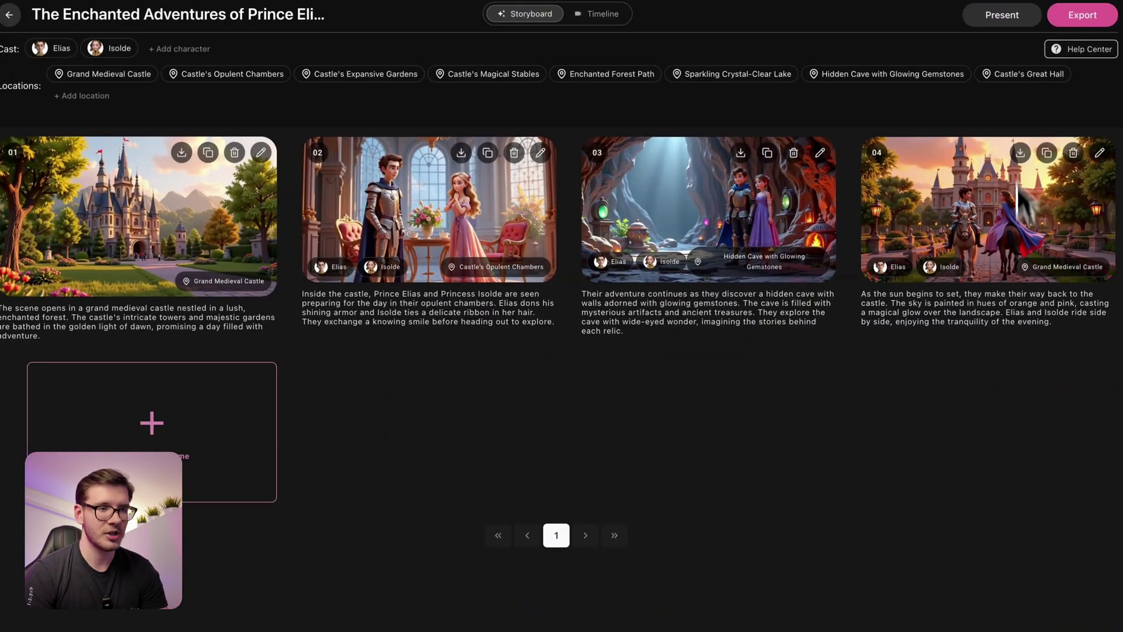
Step: Return to the project's timeline view
{"action": "left_click", "coordinate": [603, 18]}
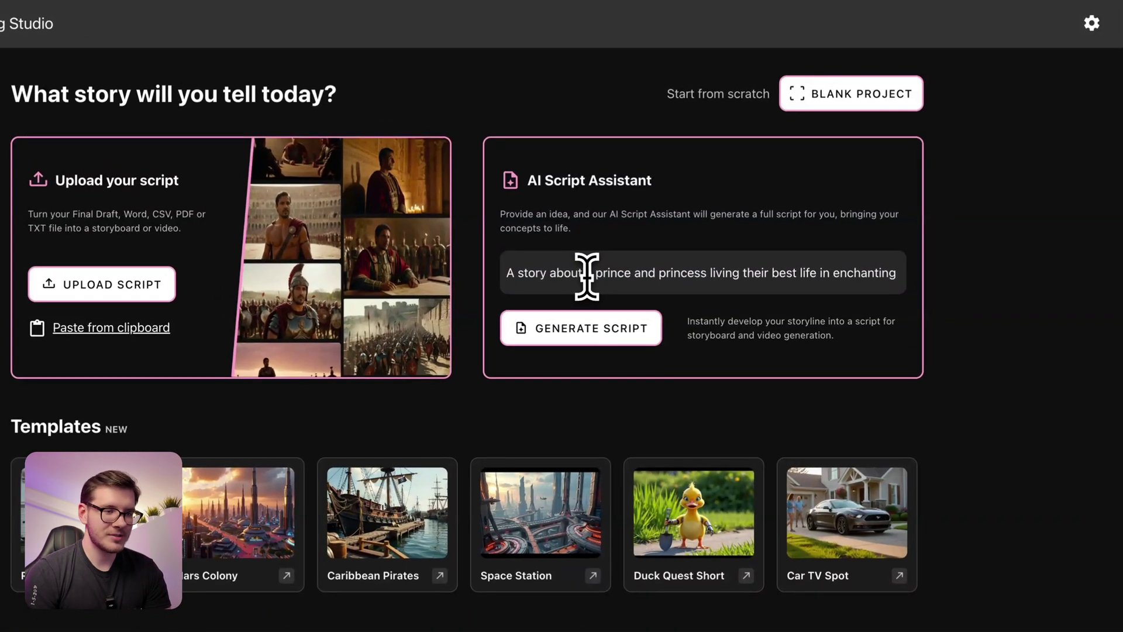
Step: Correct the story idea to read '…living their best life in enchanting nature' and generate the script
{"action": "left_click", "coordinate": [585, 273]}
{"action": "type", "text": "a"}
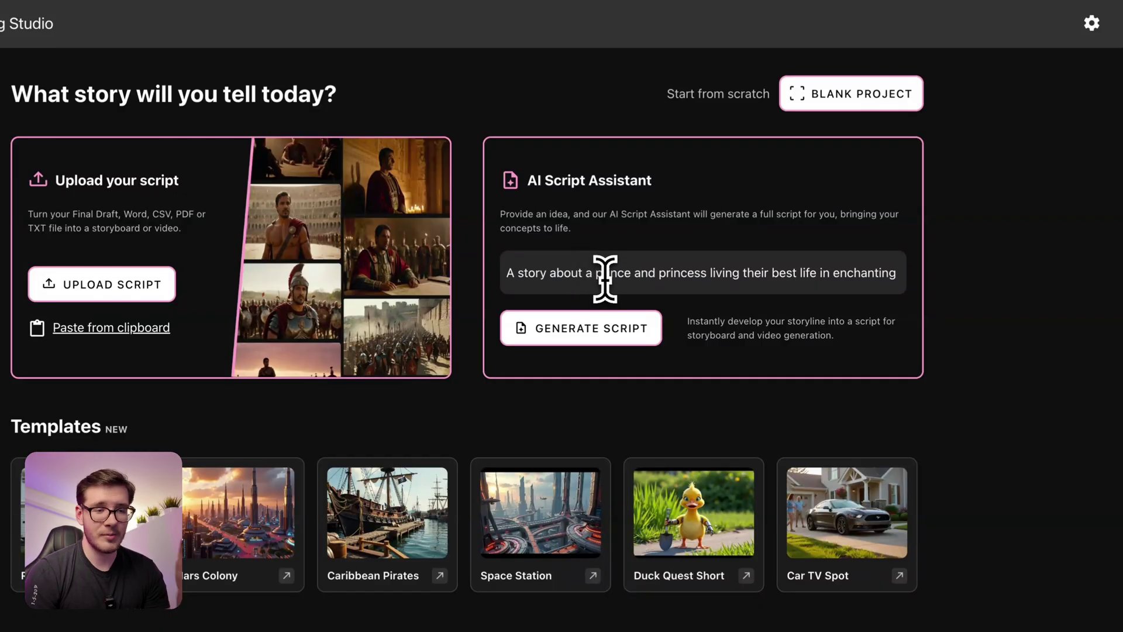
{"action": "left_click_drag", "start_coordinate": [657, 272], "coordinate": [901, 272]}
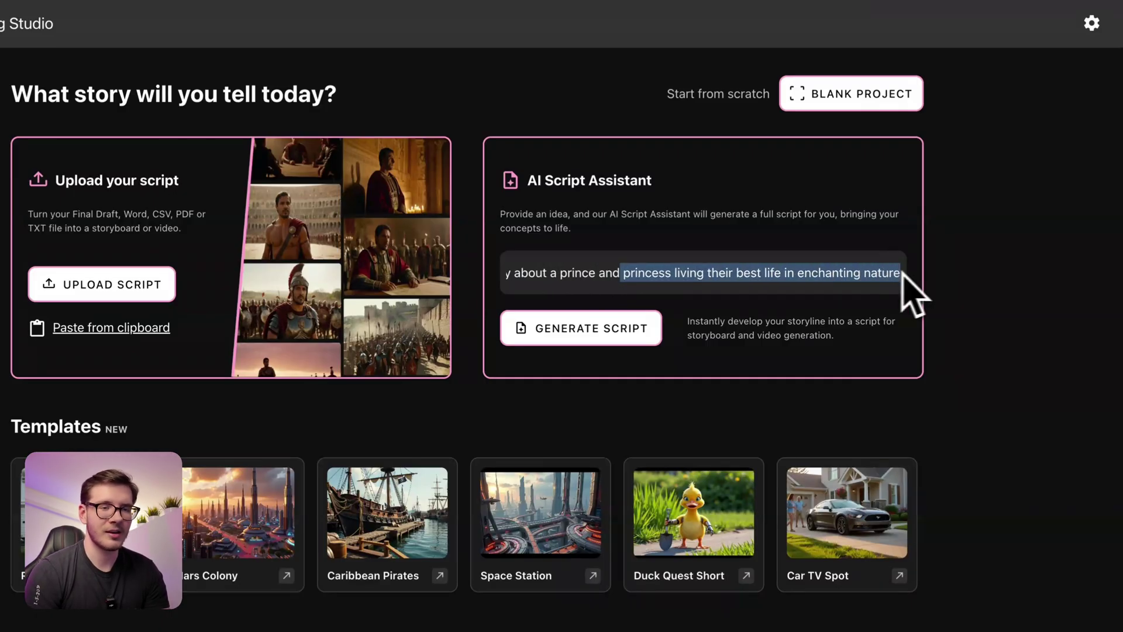
{"action": "left_click", "coordinate": [576, 331]}
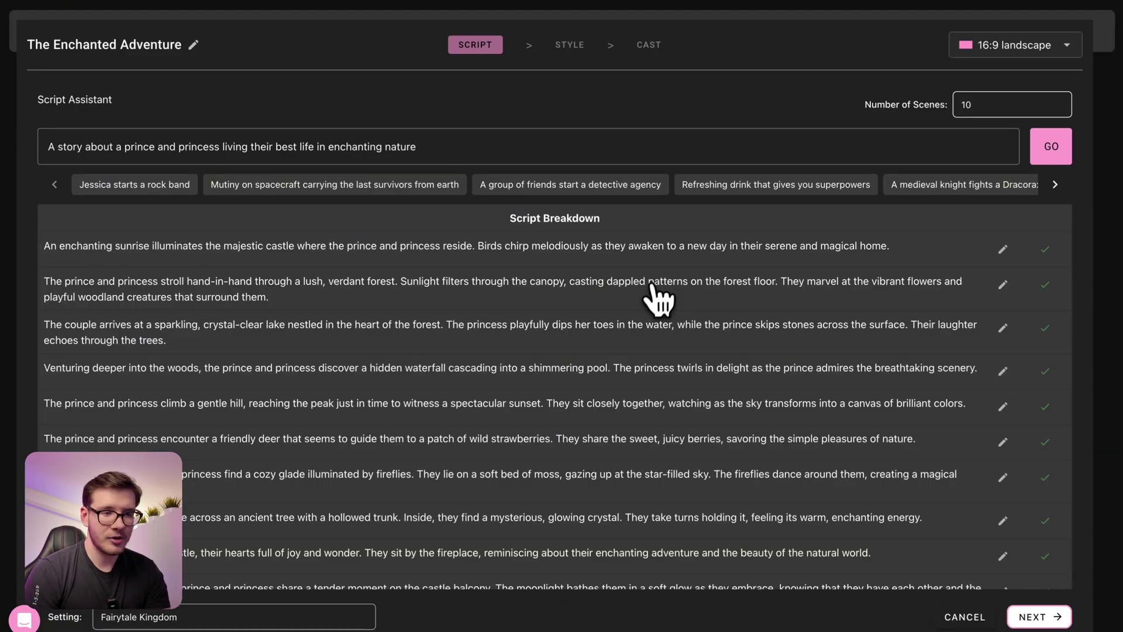
Step: Try scene 1's edit and include toggles, keep all ten scenes and the 'Fairytale Kingdom' setting
{"action": "scroll", "coordinate": [638, 351], "scroll_direction": "down", "scroll_amount": 1}
{"action": "scroll", "coordinate": [552, 368], "scroll_direction": "up", "scroll_amount": 1}
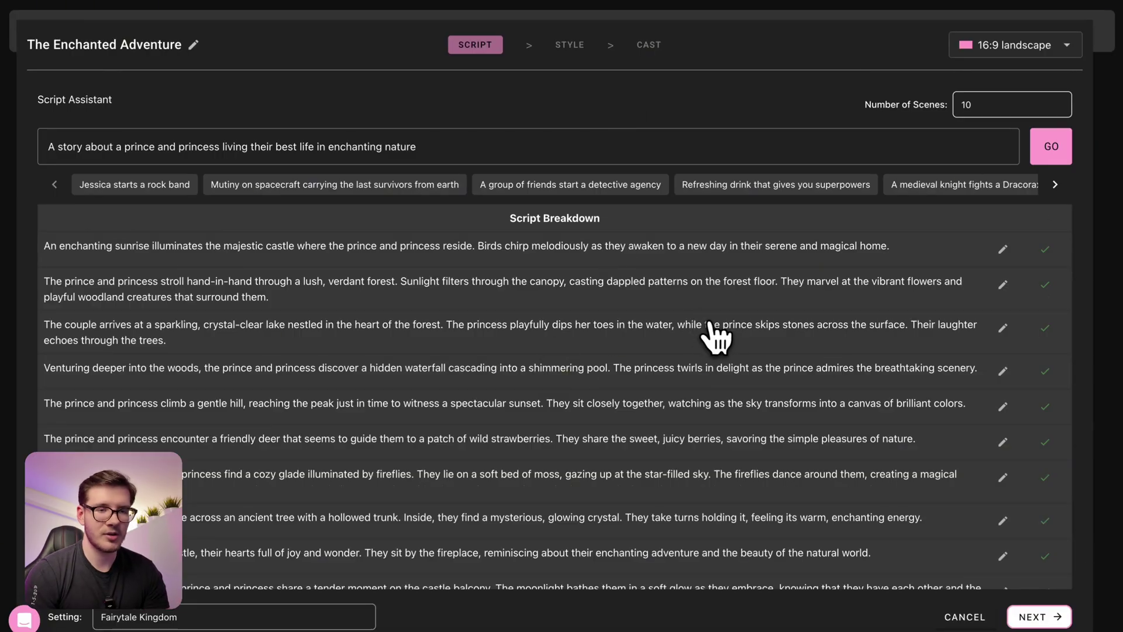
{"action": "scroll", "coordinate": [714, 333], "scroll_direction": "down", "scroll_amount": 1}
{"action": "left_click", "coordinate": [997, 229]}
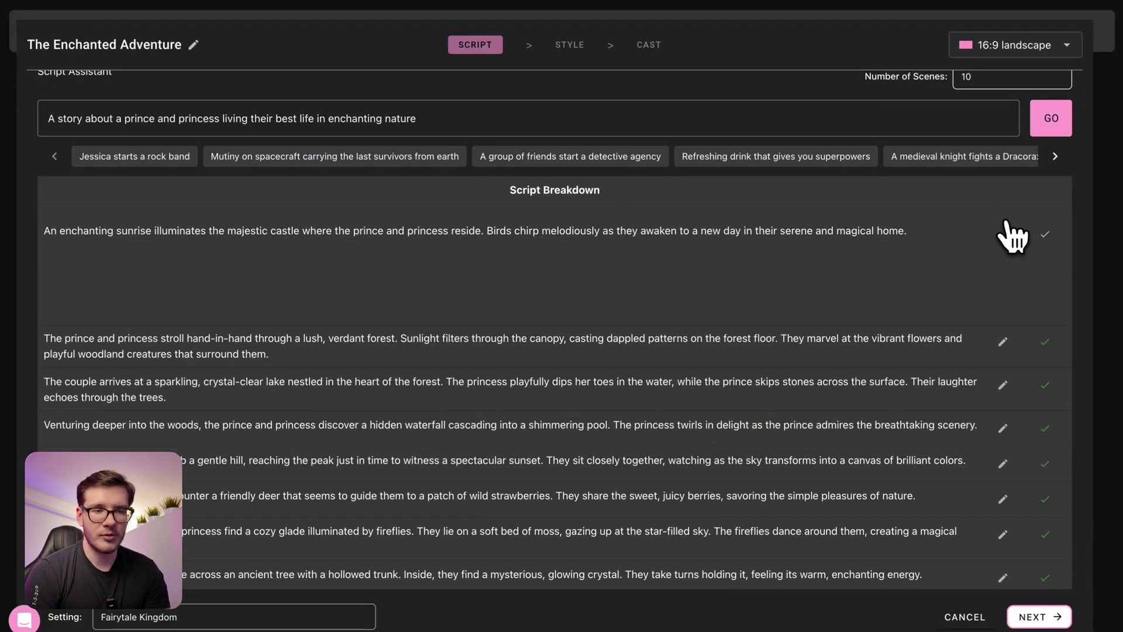
{"action": "left_click", "coordinate": [1046, 235]}
{"action": "left_click", "coordinate": [1047, 226]}
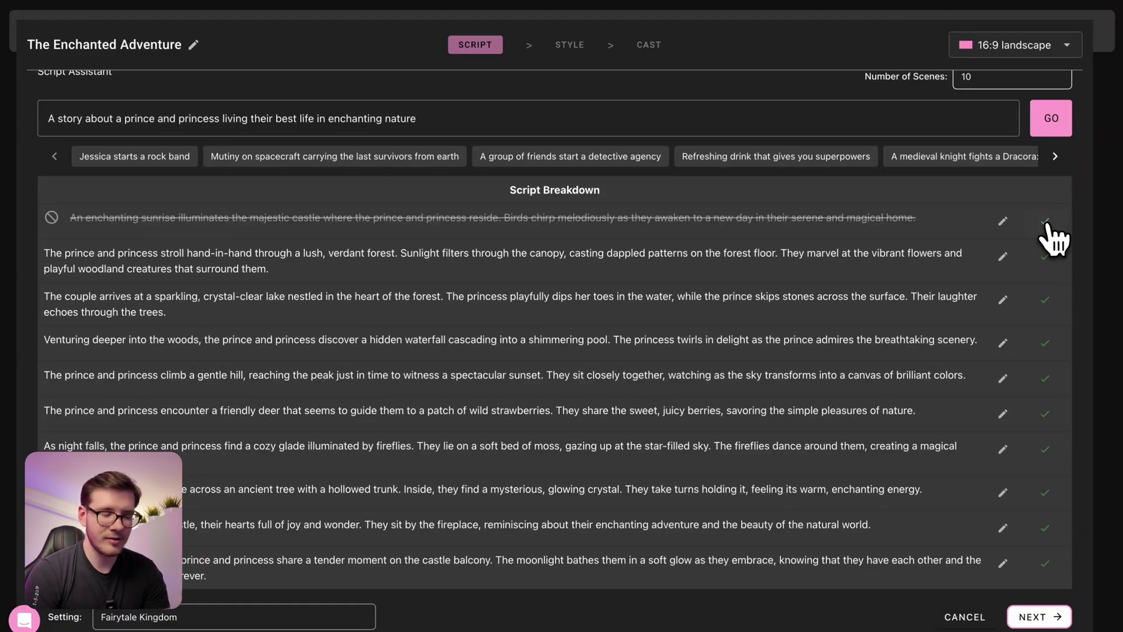
{"action": "left_click", "coordinate": [1044, 227]}
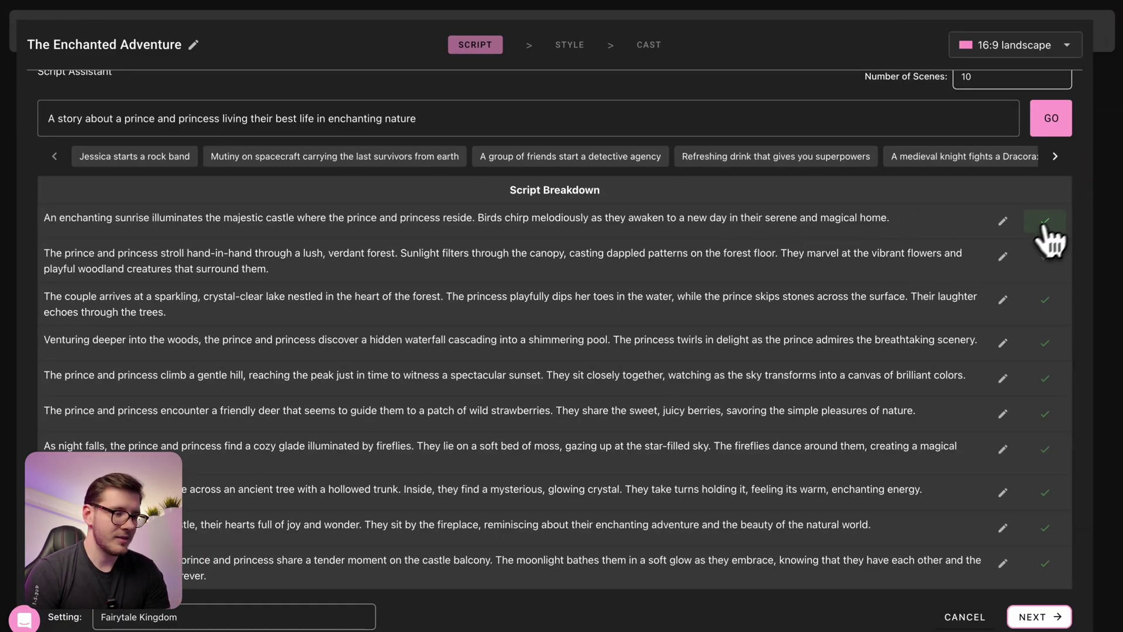
{"action": "left_click", "coordinate": [153, 616]}
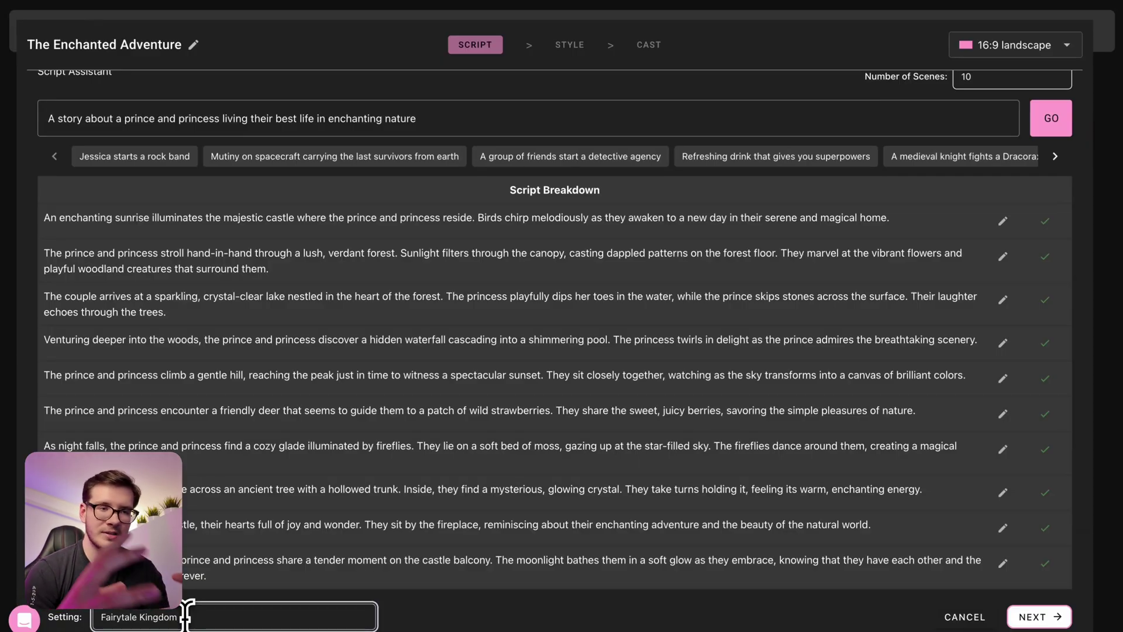
{"action": "left_click", "coordinate": [1038, 617]}
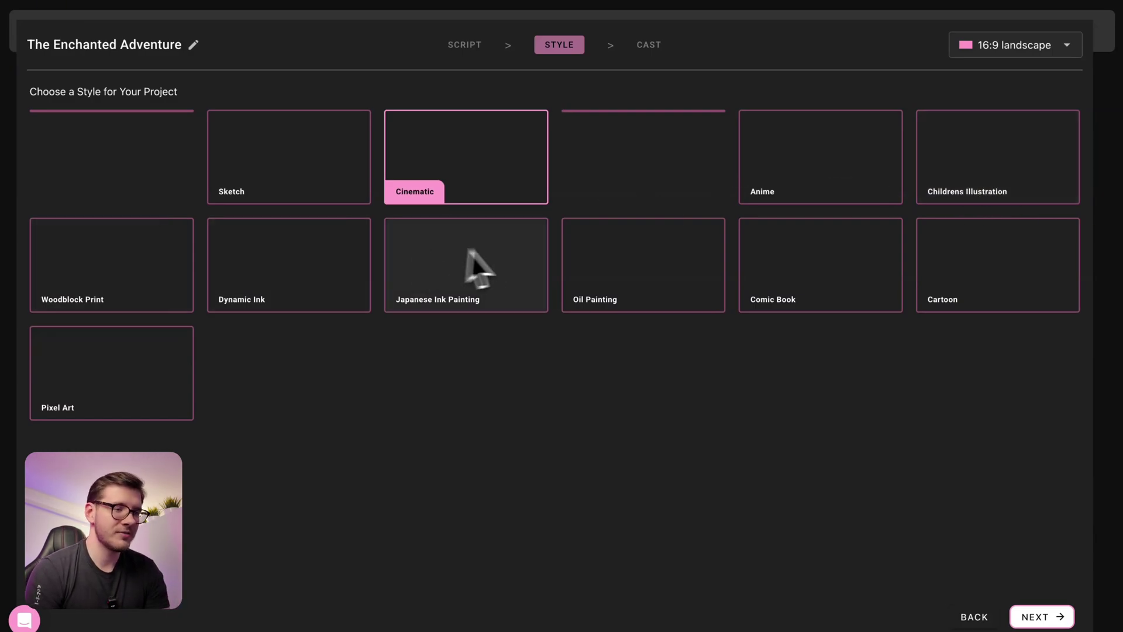
Step: Choose the Computer Animation style and continue to the Prince and Princess cast
{"action": "left_click", "coordinate": [648, 136]}
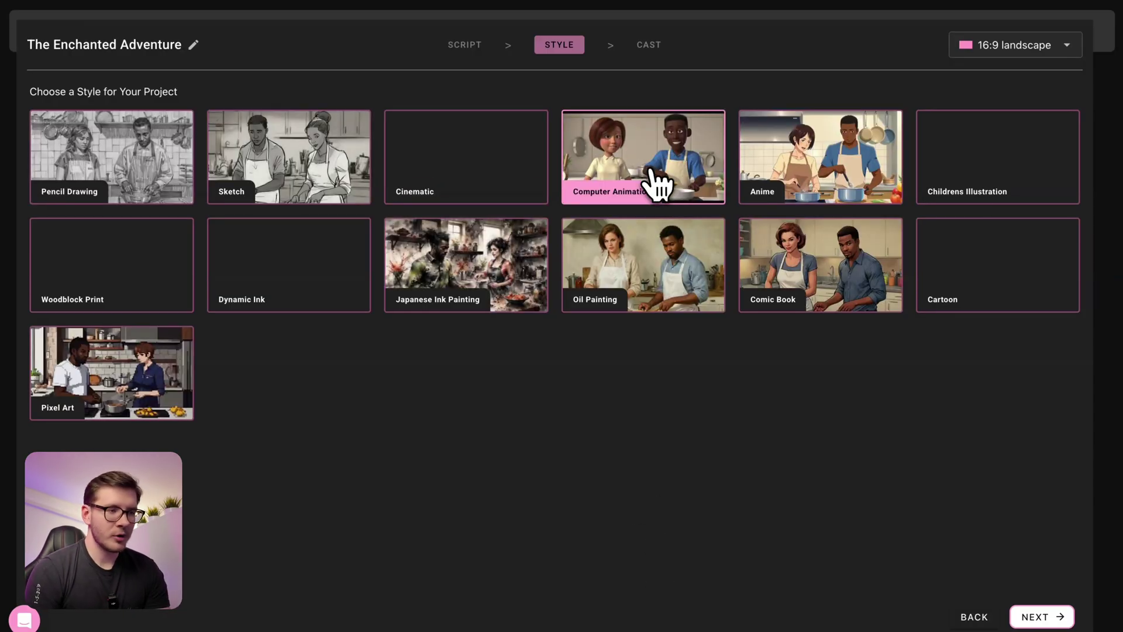
{"action": "left_click", "coordinate": [1044, 625]}
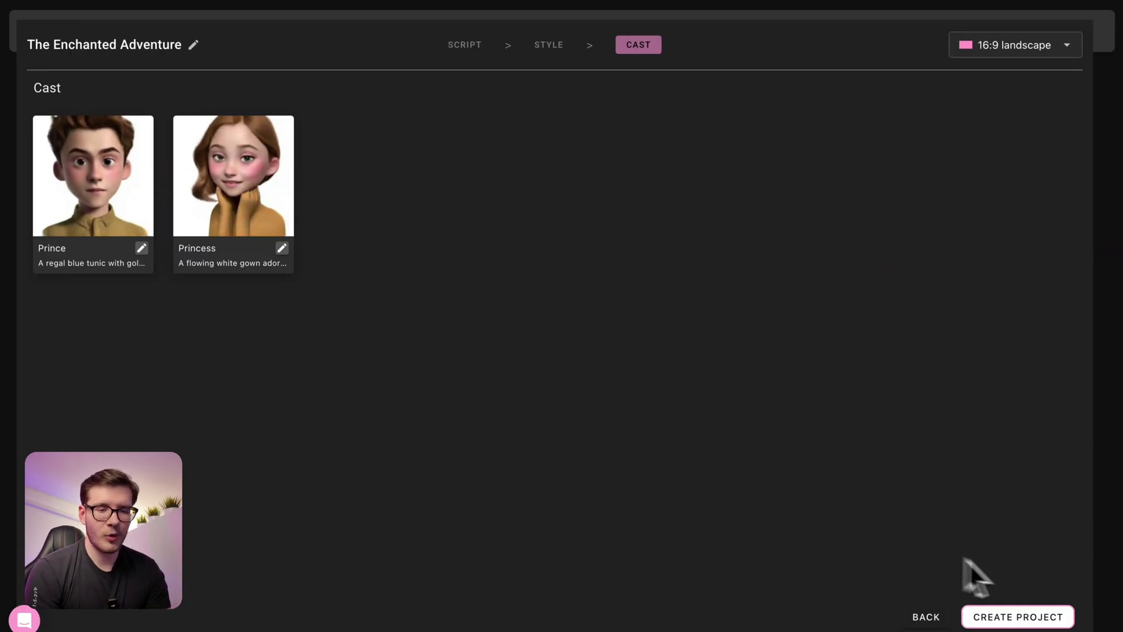
Step: Create 'The Enchanted Adventure' project from the script, style and Prince and Princess cast
{"action": "left_click", "coordinate": [1030, 616]}
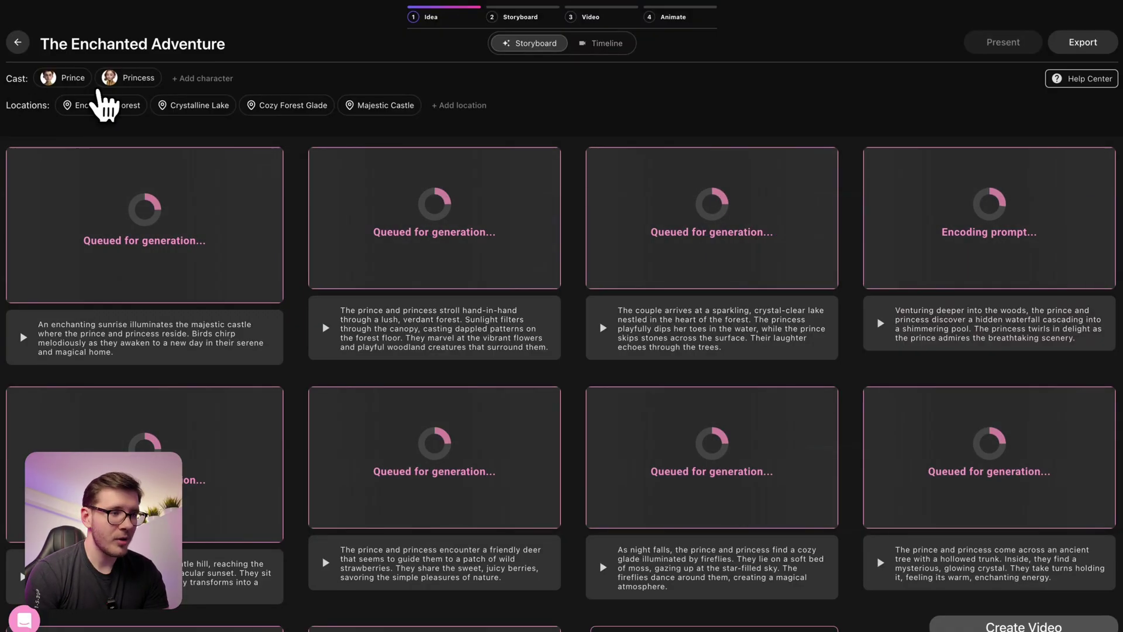
Step: Open and dismiss the character appearance picker, then scroll through the generating storyboard
{"action": "left_click", "coordinate": [206, 78]}
{"action": "left_click", "coordinate": [200, 149]}
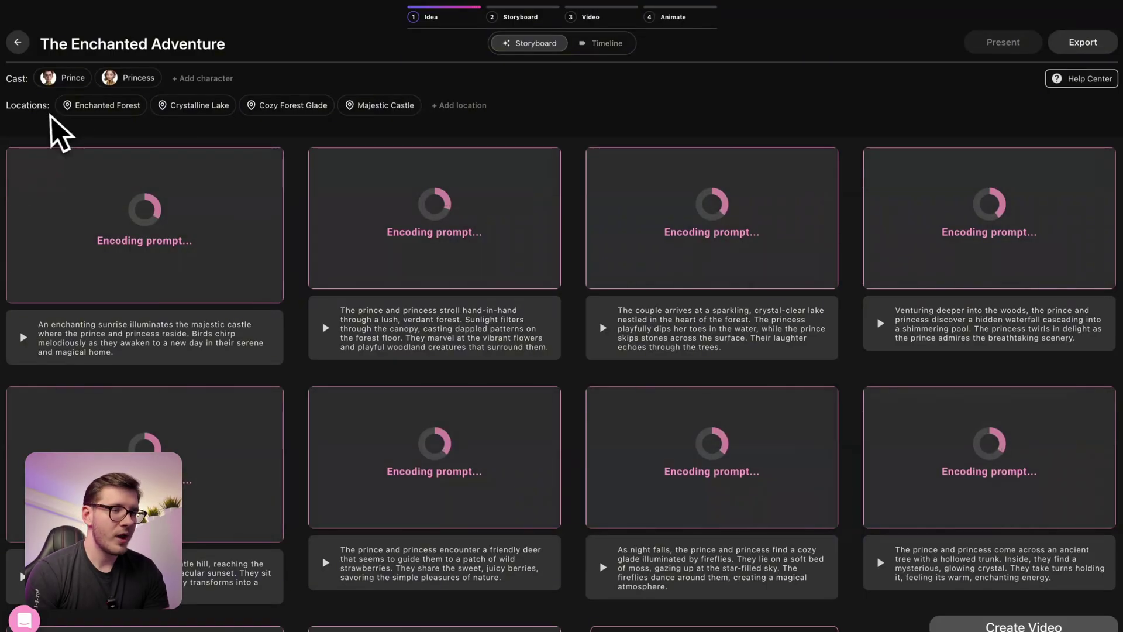
{"action": "scroll", "coordinate": [342, 397], "scroll_direction": "down", "scroll_amount": 1}
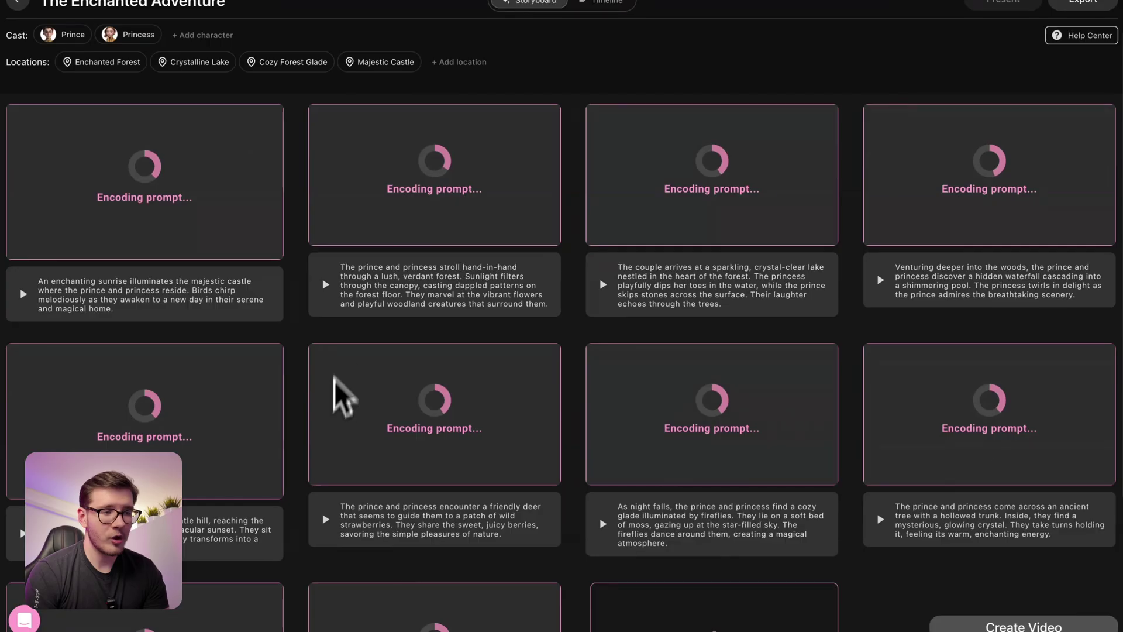
{"action": "scroll", "coordinate": [351, 313], "scroll_direction": "down", "scroll_amount": 2}
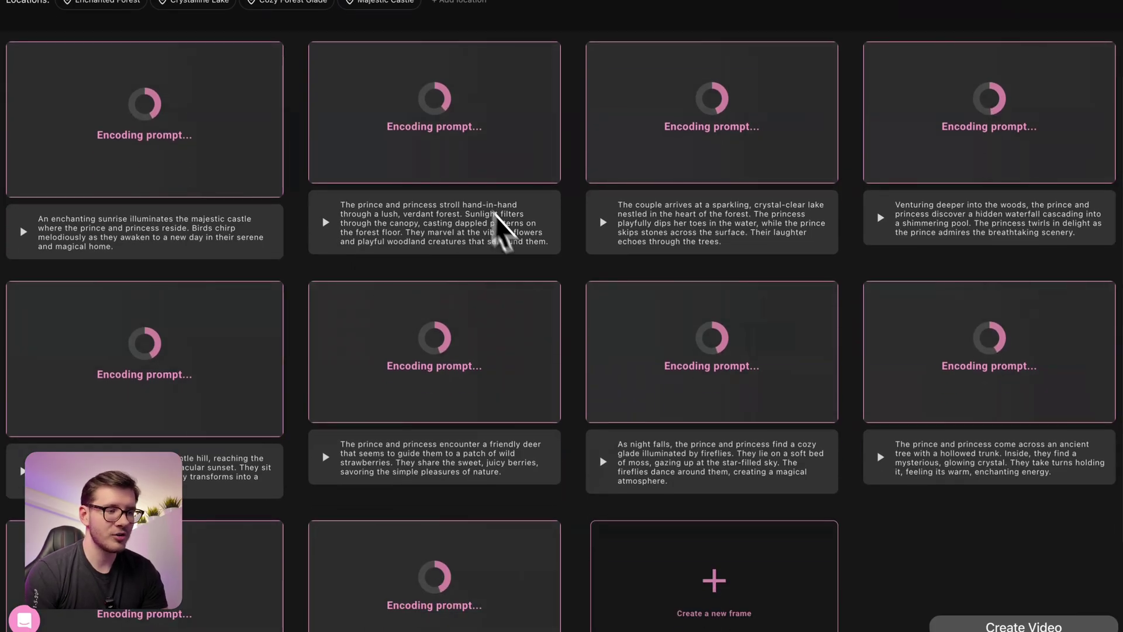
{"action": "scroll", "coordinate": [561, 252], "scroll_direction": "up", "scroll_amount": 4}
{"action": "scroll", "coordinate": [539, 266], "scroll_direction": "down", "scroll_amount": 1}
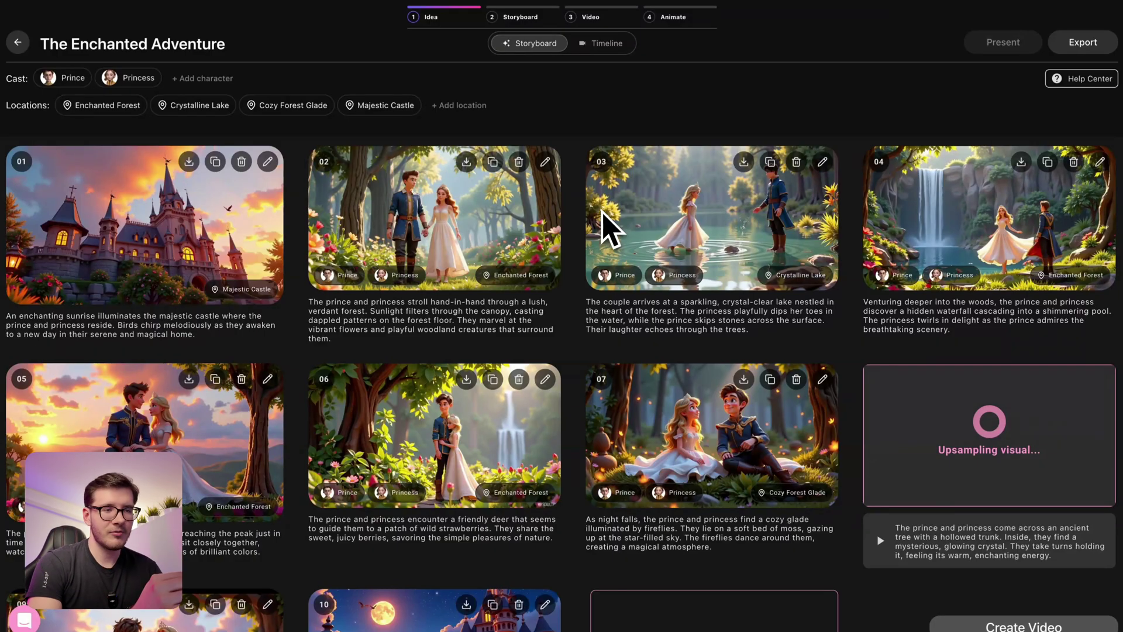
Step: Try moving frame 03 and check frame 02's location options while frame 08 finishes
{"action": "mouse_move", "coordinate": [735, 238]}
{"action": "left_mouse_down"}
{"action": "mouse_move", "coordinate": [427, 238]}
{"action": "mouse_move", "coordinate": [784, 240]}
{"action": "mouse_move", "coordinate": [732, 236]}
{"action": "left_mouse_up"}
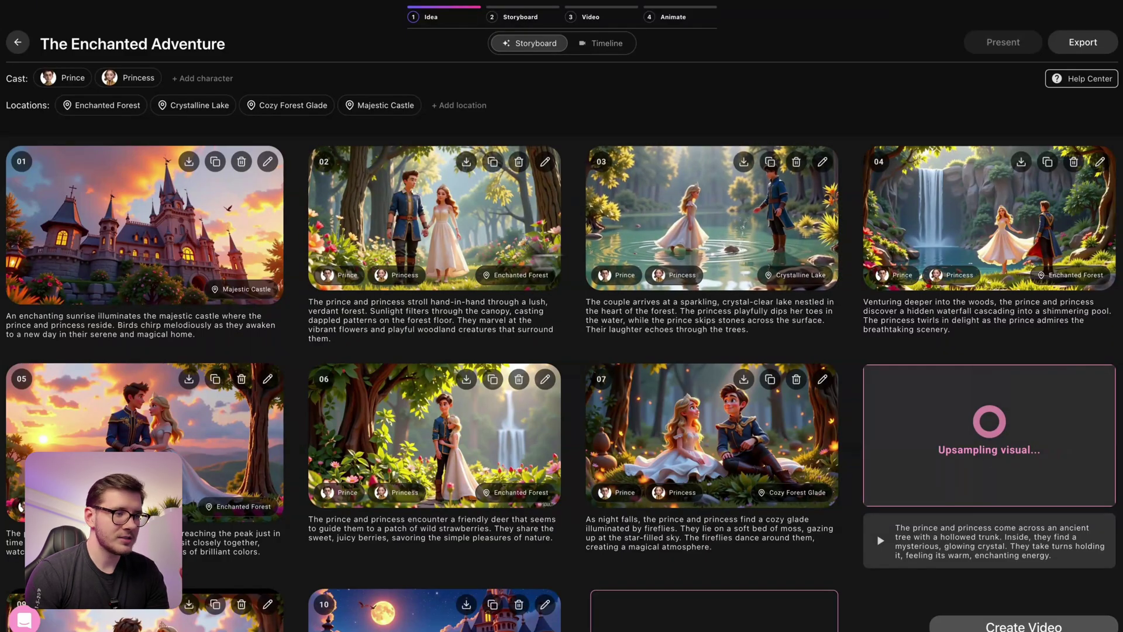
{"action": "left_click", "coordinate": [491, 276]}
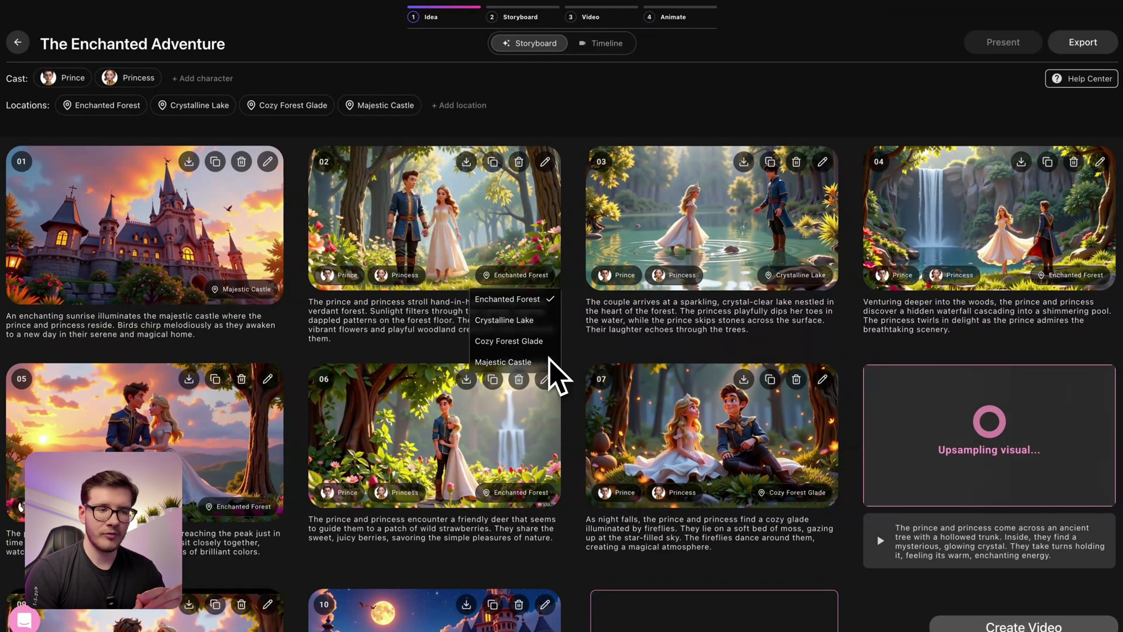
{"action": "left_click", "coordinate": [195, 241]}
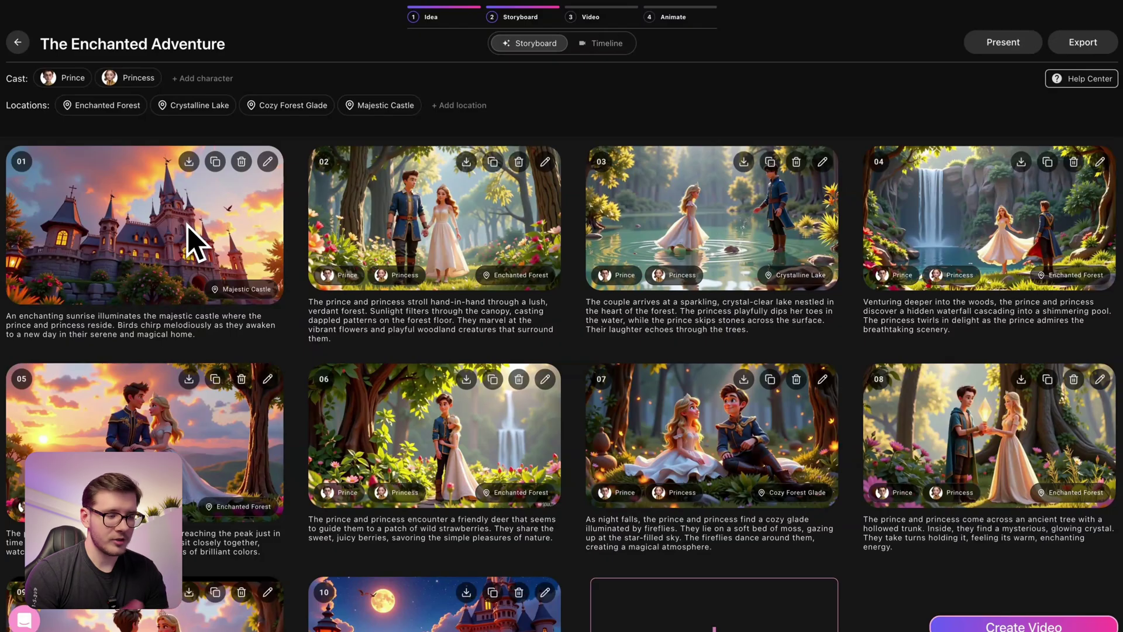
{"action": "mouse_move", "coordinate": [297, 295]}
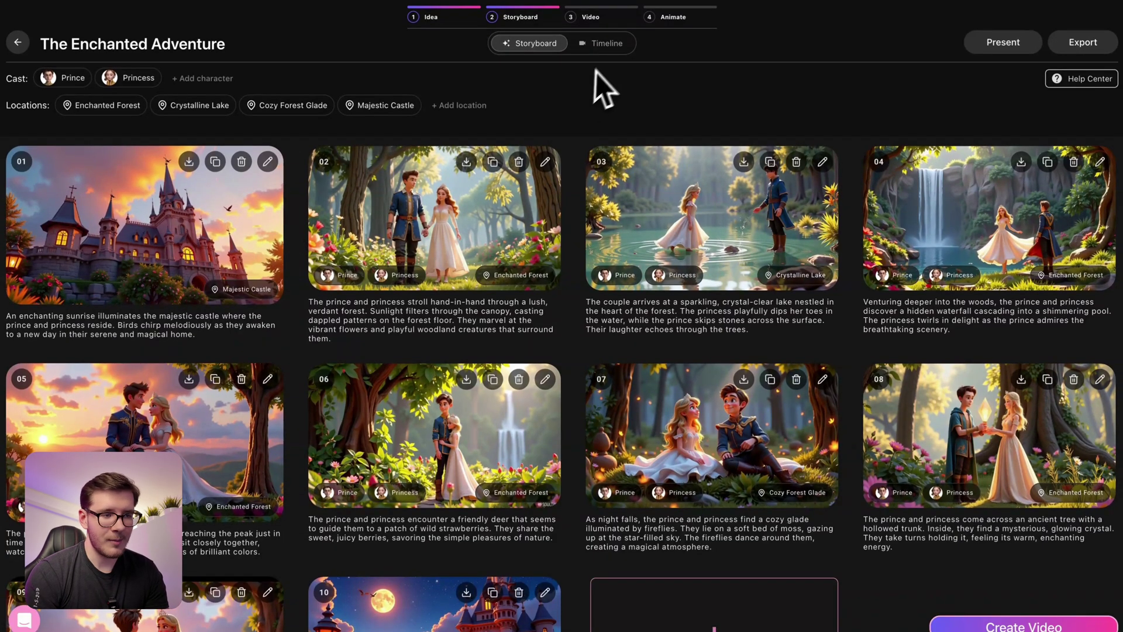
Step: Open frame 02's forest image in the shot editor and show pose skeletons on both characters
{"action": "left_click", "coordinate": [427, 208]}
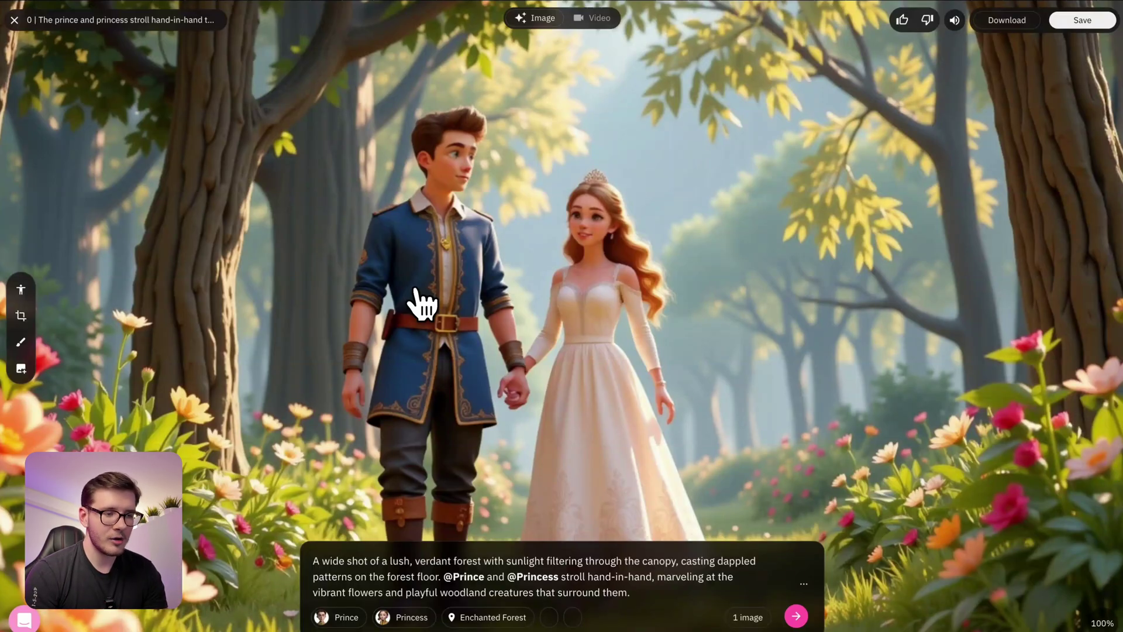
{"action": "left_click", "coordinate": [315, 563]}
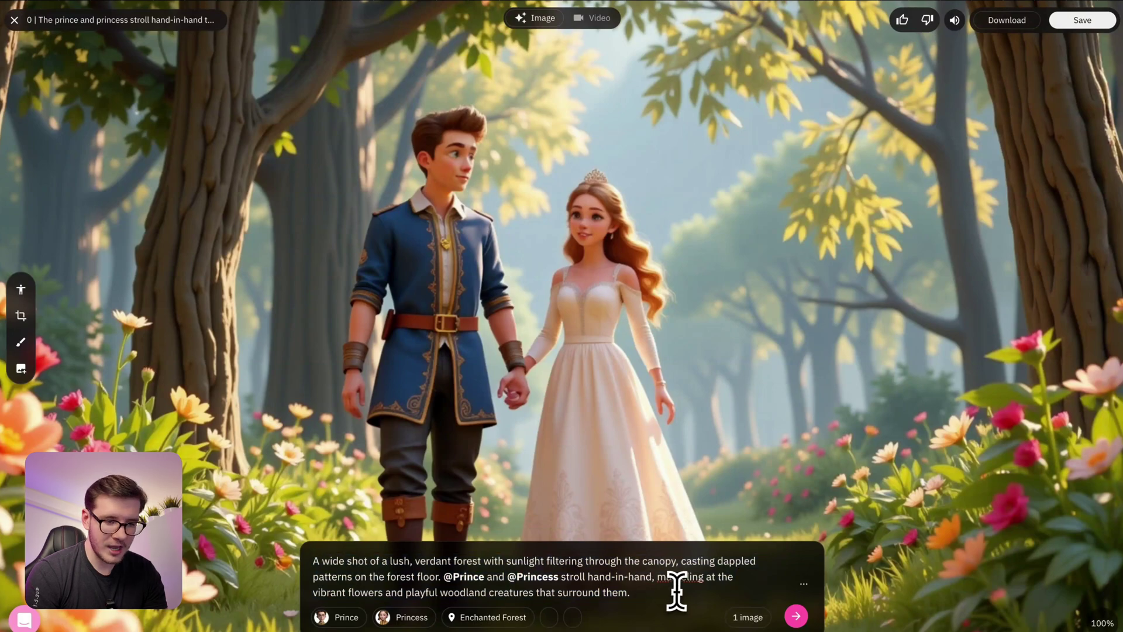
{"action": "left_click", "coordinate": [748, 617]}
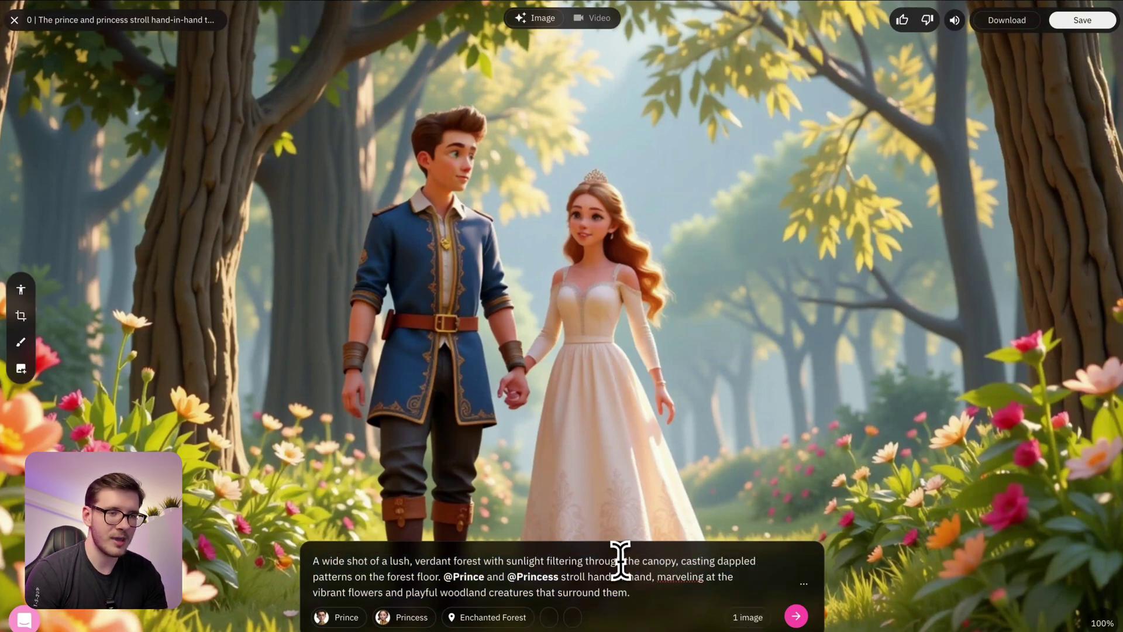
{"action": "left_click", "coordinate": [22, 289]}
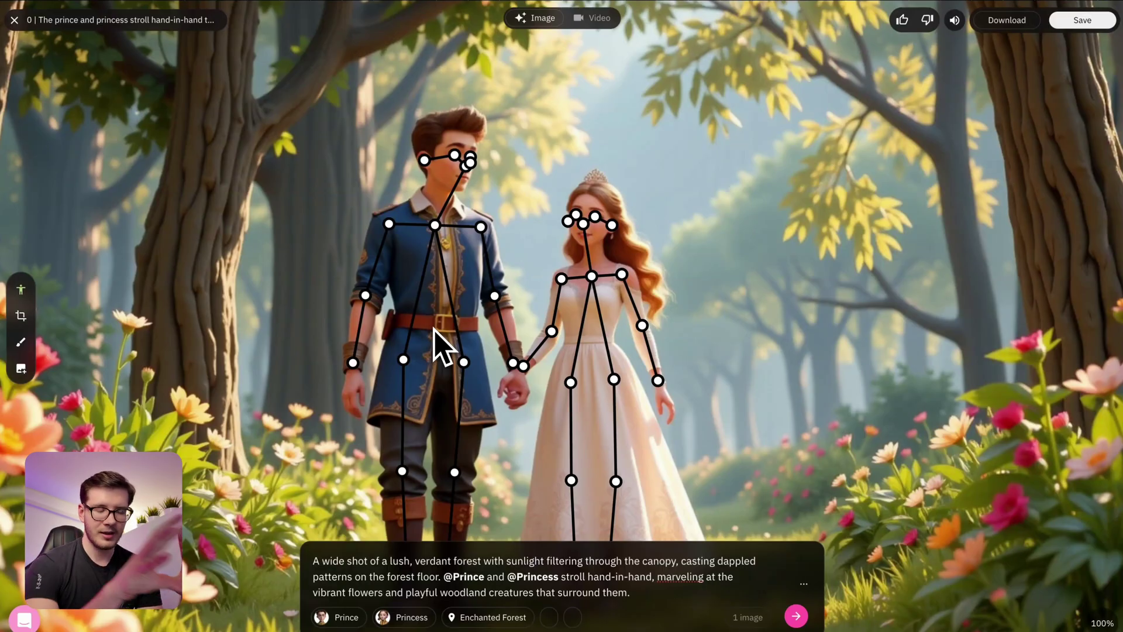
Step: Move the prince's pose onto the tree trunk and the princess's into the background, then try cropping
{"action": "left_click_drag", "start_coordinate": [433, 223], "coordinate": [222, 222]}
{"action": "left_click_drag", "start_coordinate": [596, 294], "coordinate": [878, 288]}
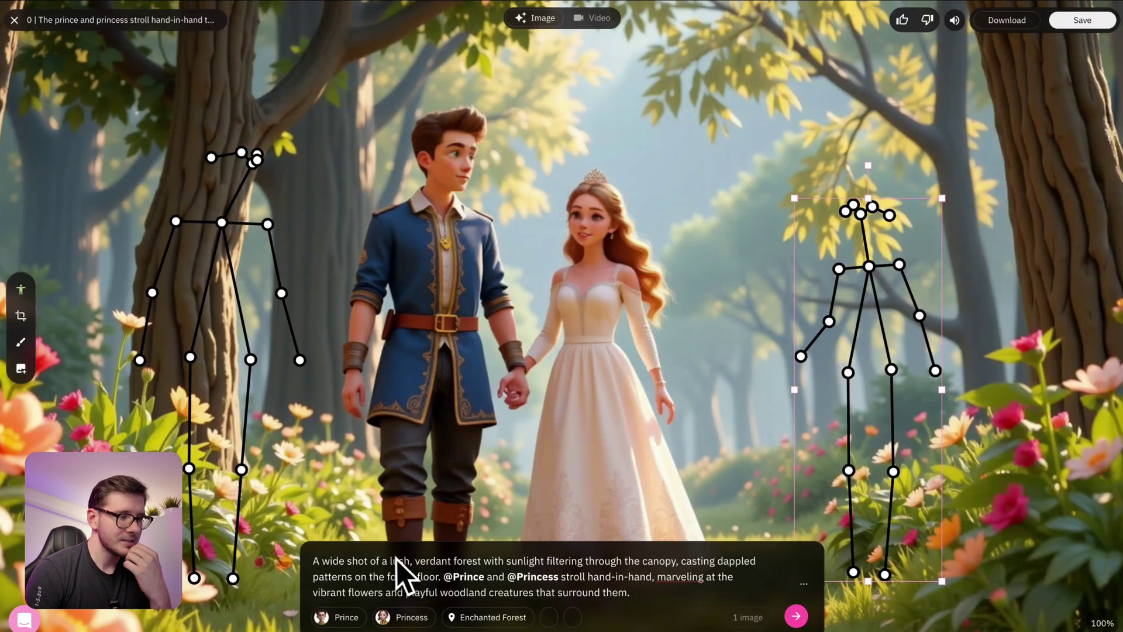
{"action": "left_click", "coordinate": [22, 319]}
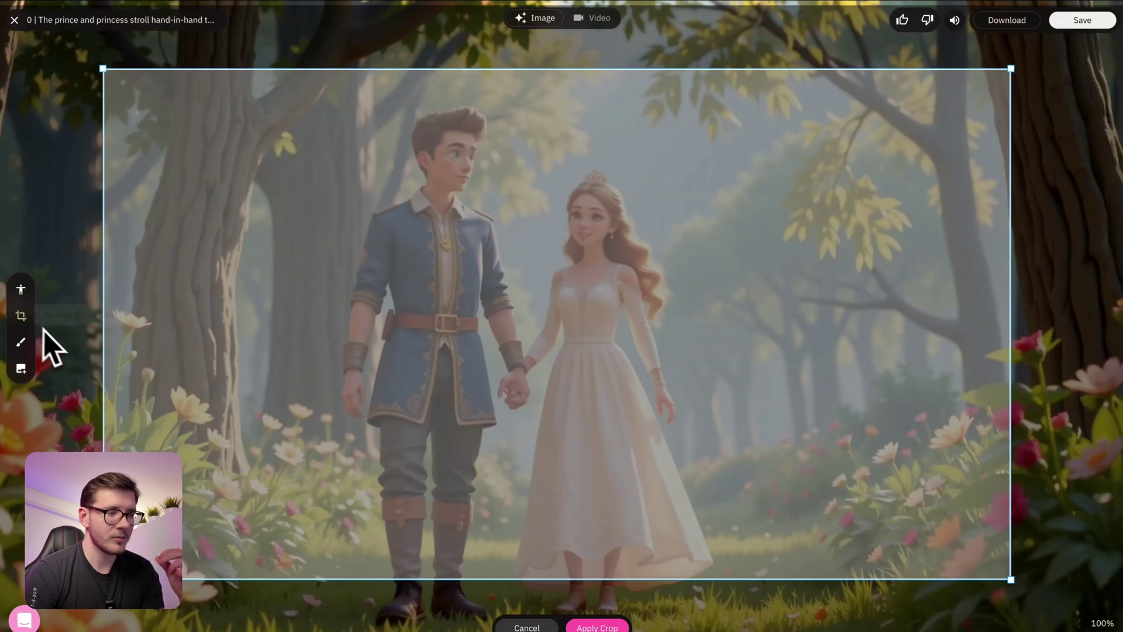
{"action": "left_click", "coordinate": [20, 341]}
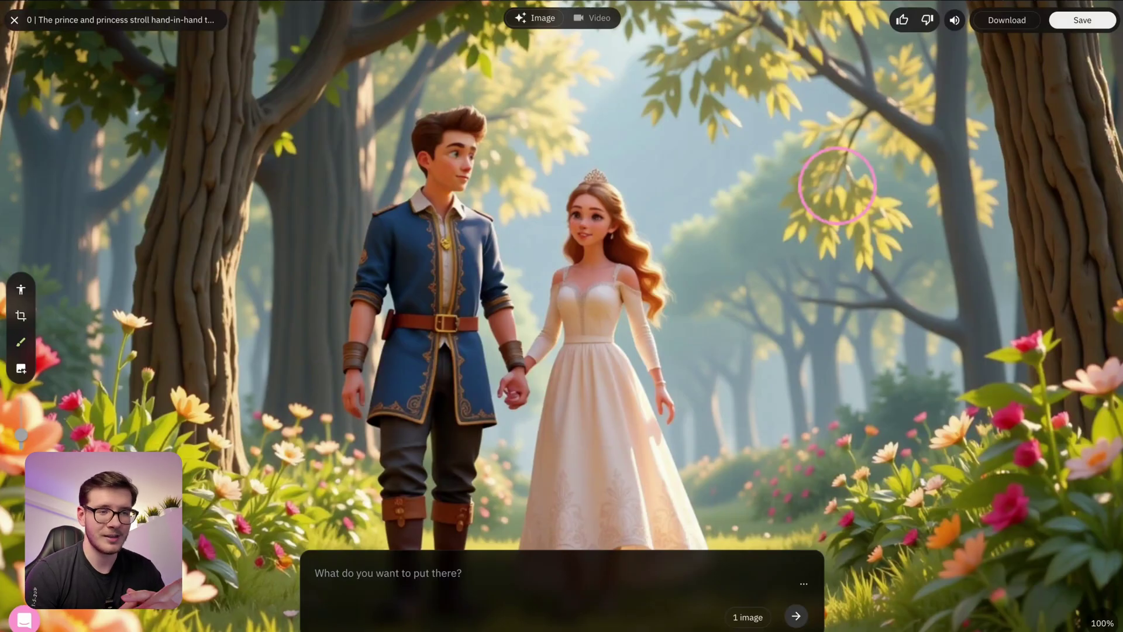
Step: Paint the foliage right of the princess, generate 'A dragon flying in the background', and save it to frame 02
{"action": "mouse_move", "coordinate": [837, 186]}
{"action": "left_mouse_down"}
{"action": "mouse_move", "coordinate": [754, 120]}
{"action": "mouse_move", "coordinate": [675, 184]}
{"action": "left_mouse_up"}
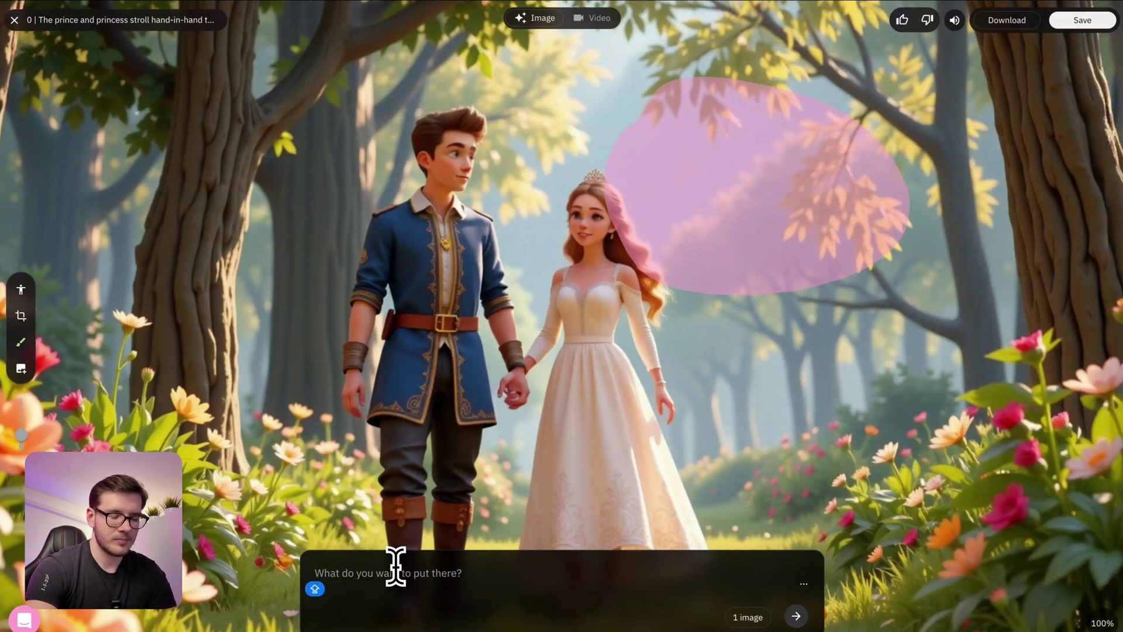
{"action": "type", "text": "A"}
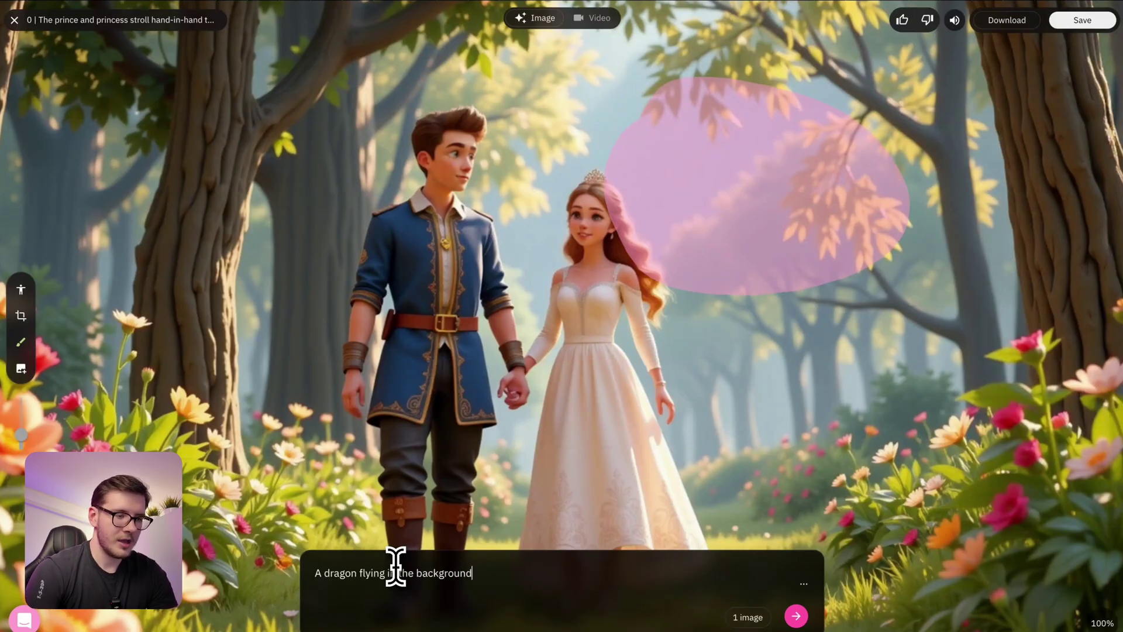
{"action": "left_click", "coordinate": [796, 615]}
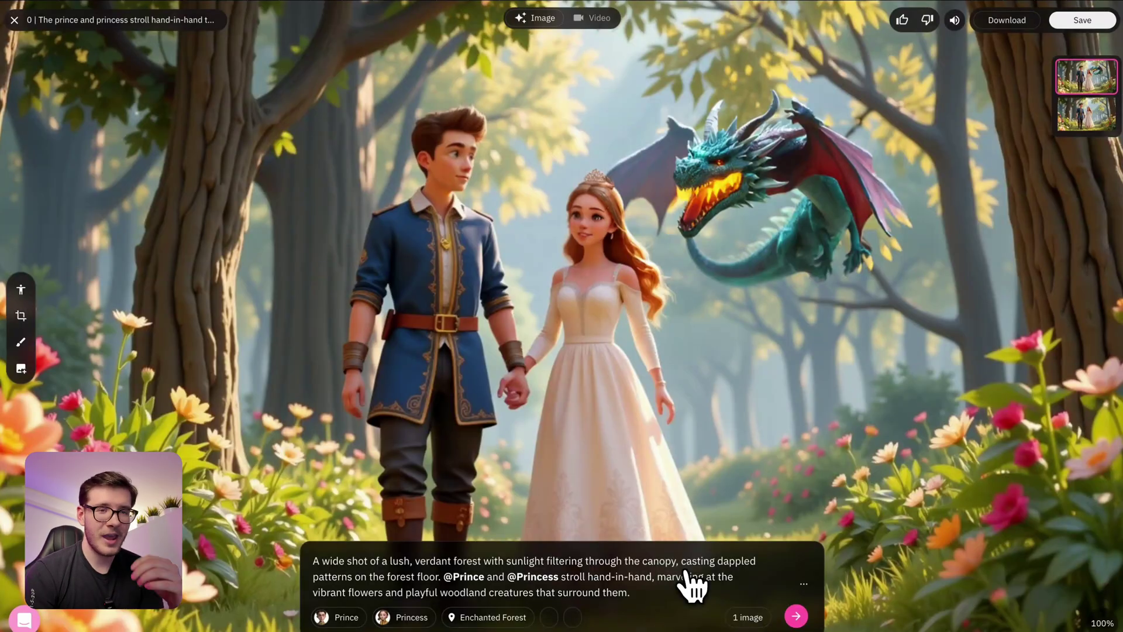
{"action": "left_click", "coordinate": [1080, 24]}
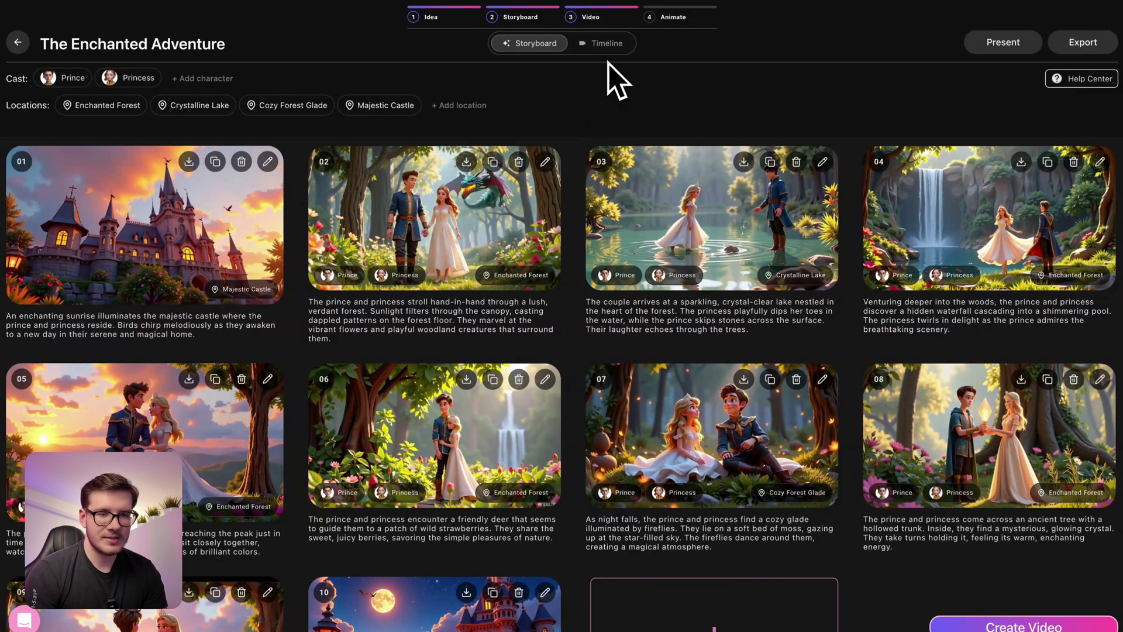
Step: Switch from the storyboard to the project's timeline, showing the scene clips totalling 0:52
{"action": "left_click", "coordinate": [606, 50]}
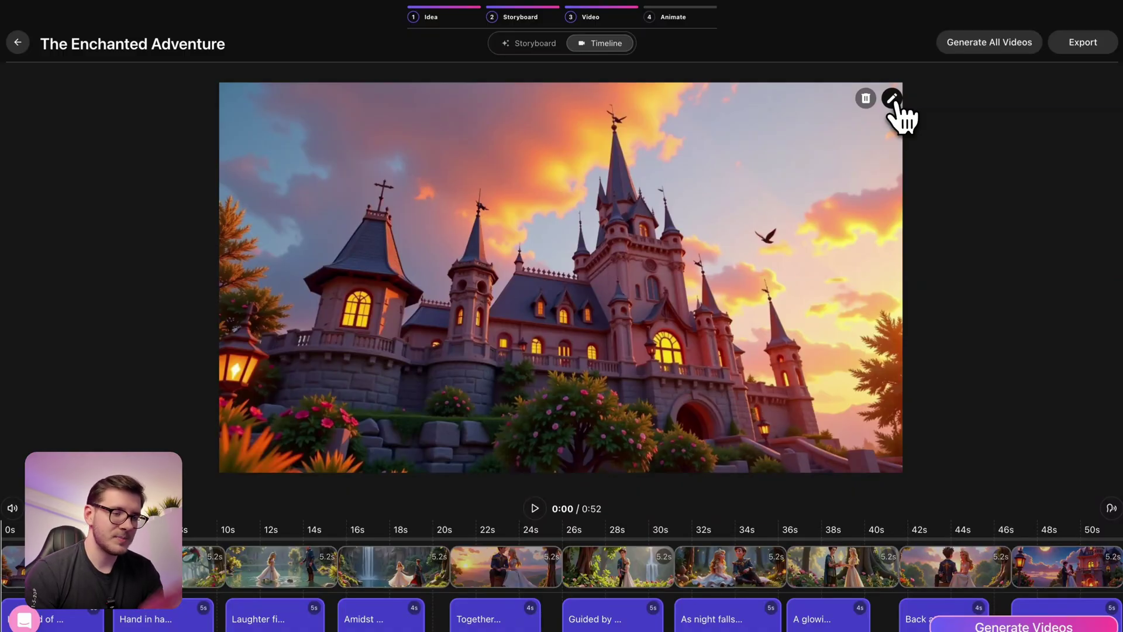
Step: Start Generate All Videos and pick Google Veo 2 as the model, costing 1000 credits
{"action": "left_click", "coordinate": [992, 46]}
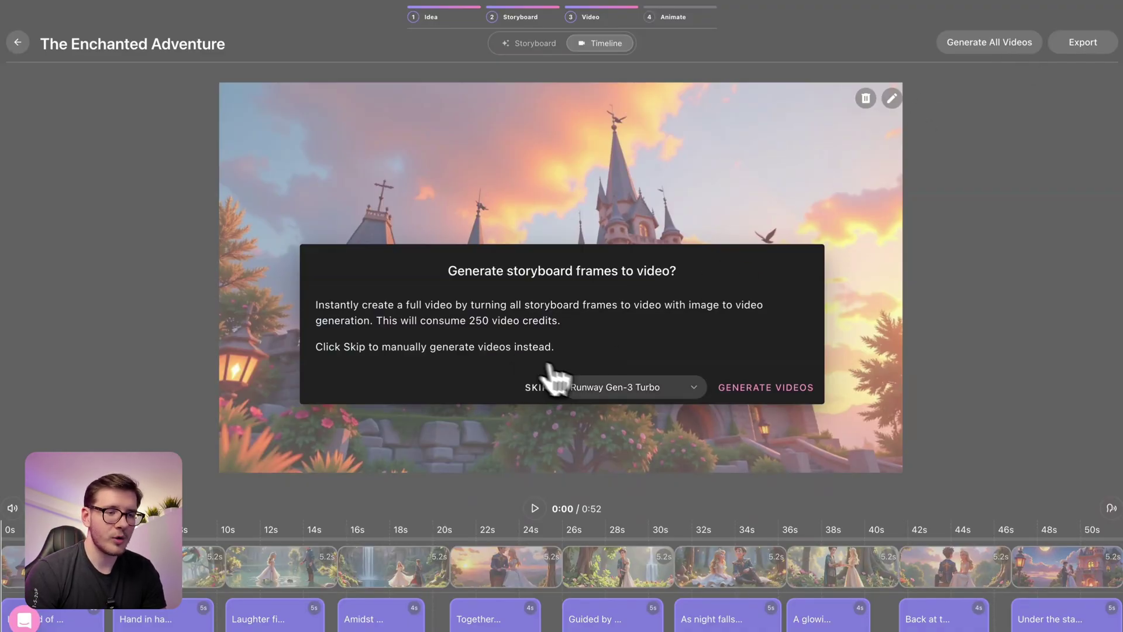
{"action": "left_click", "coordinate": [592, 387]}
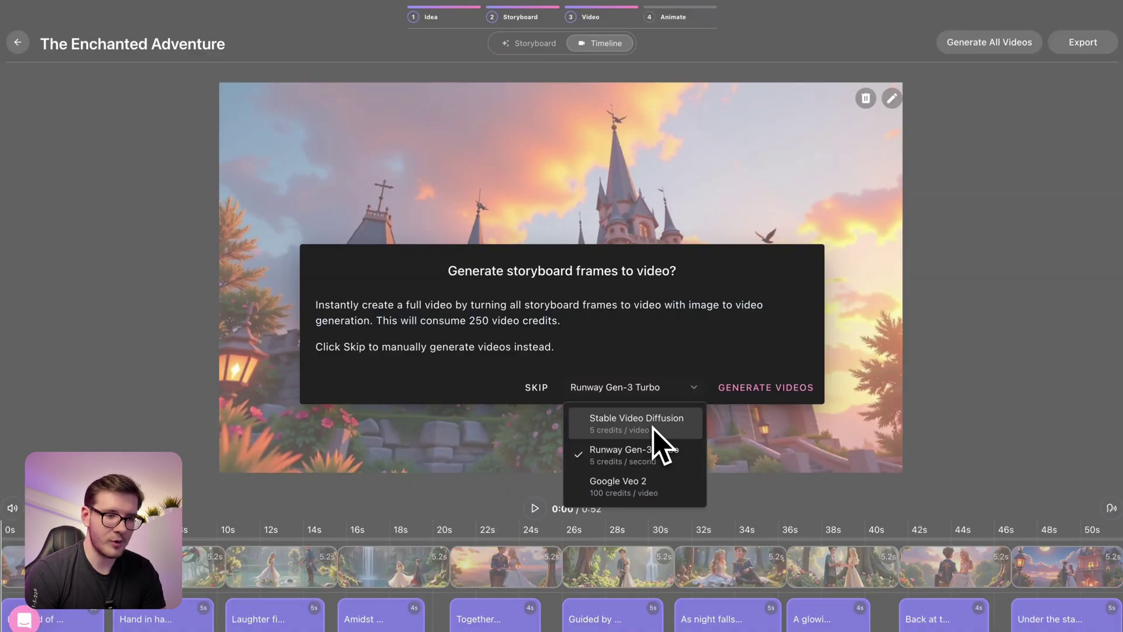
{"action": "left_click", "coordinate": [642, 490]}
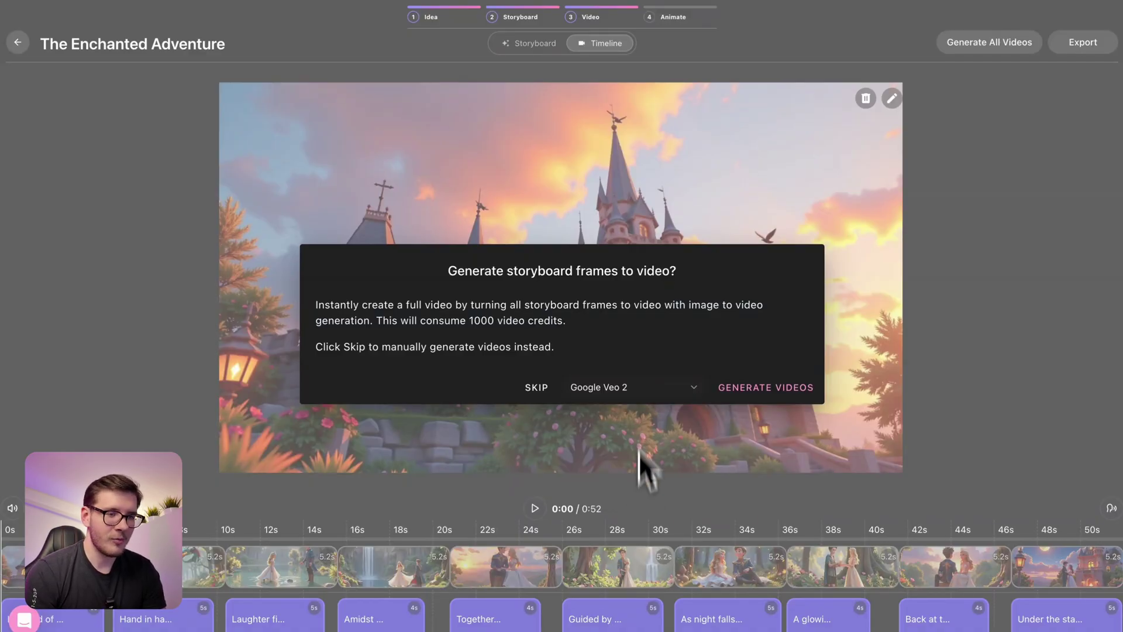